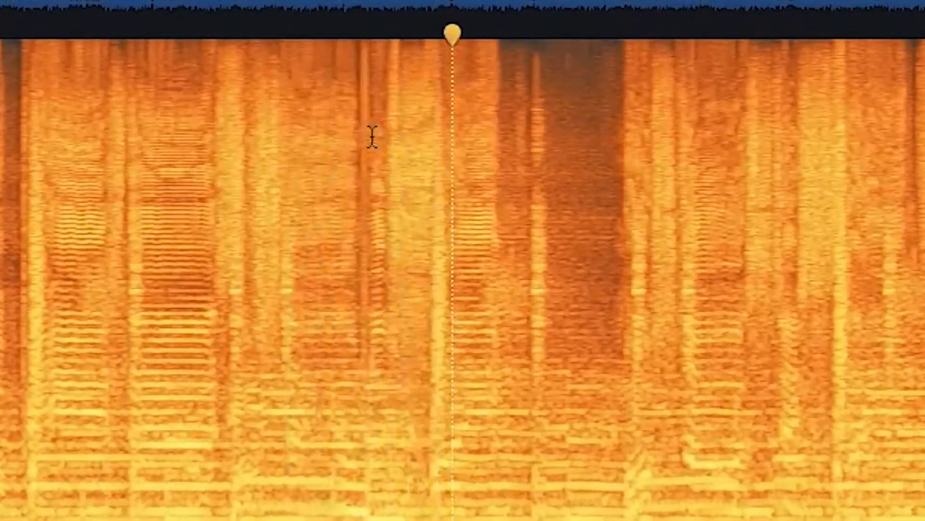
# Step: Repair the click between 17.310 and 17.417 s with De-click, and play the result back from about 14.2 s
pyautogui.moveTo(360, 260)
pyautogui.mouseDown()
pyautogui.moveTo(386, 261)
pyautogui.moveTo(362, 260)
pyautogui.mouseUp()
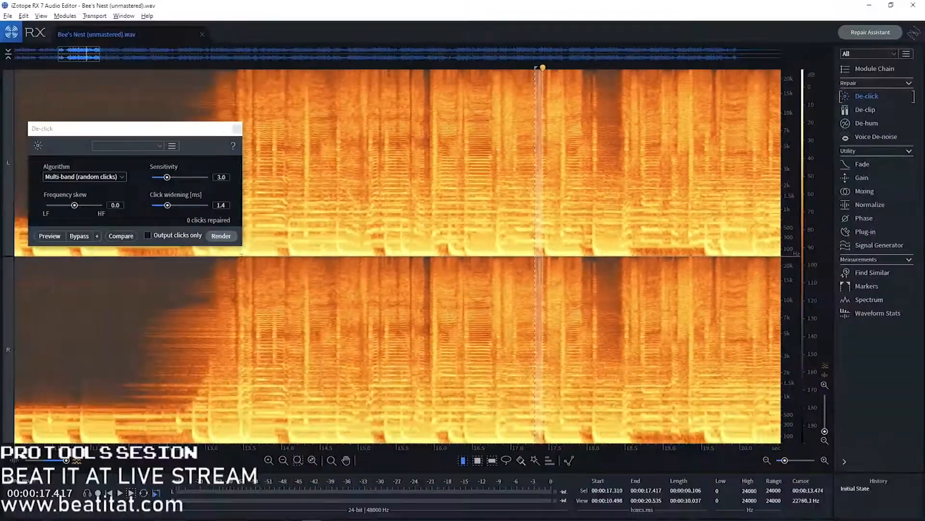
pyautogui.click(219, 237)
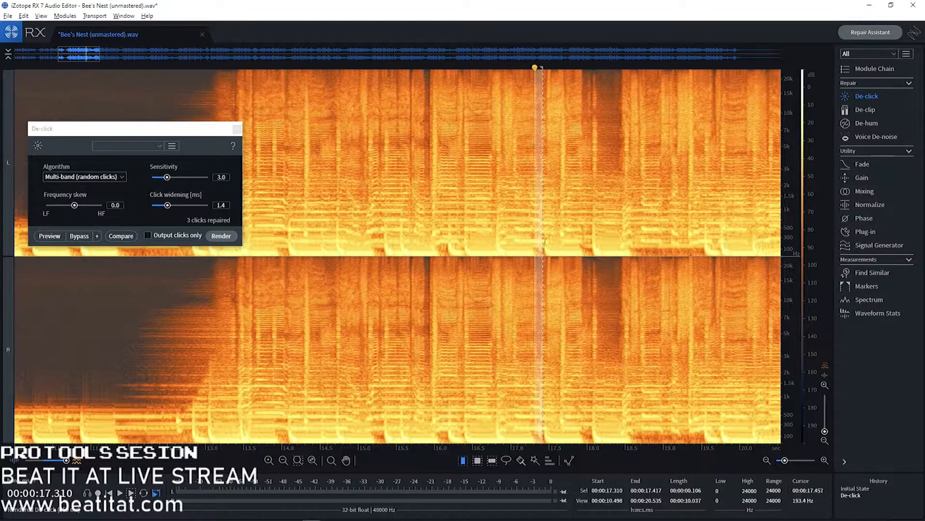
pyautogui.click(298, 249)
pyautogui.press('space')
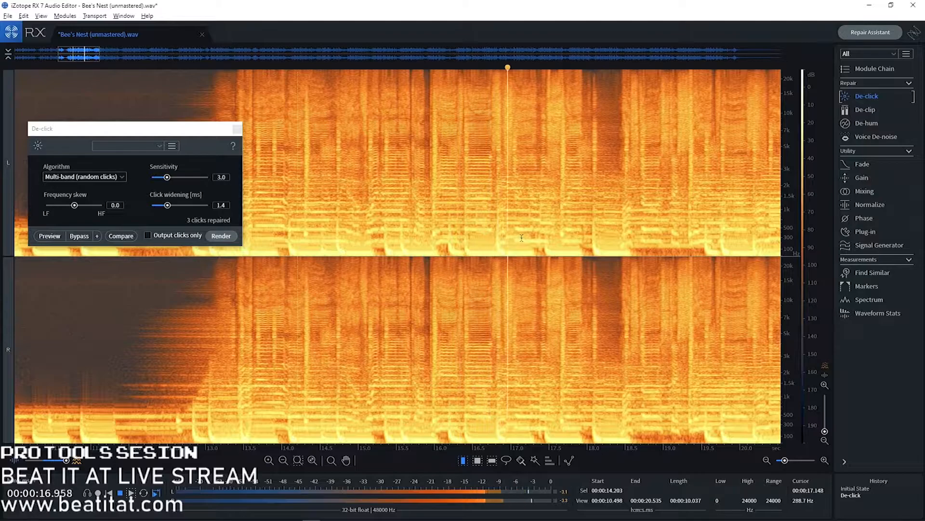
pyautogui.press('space')
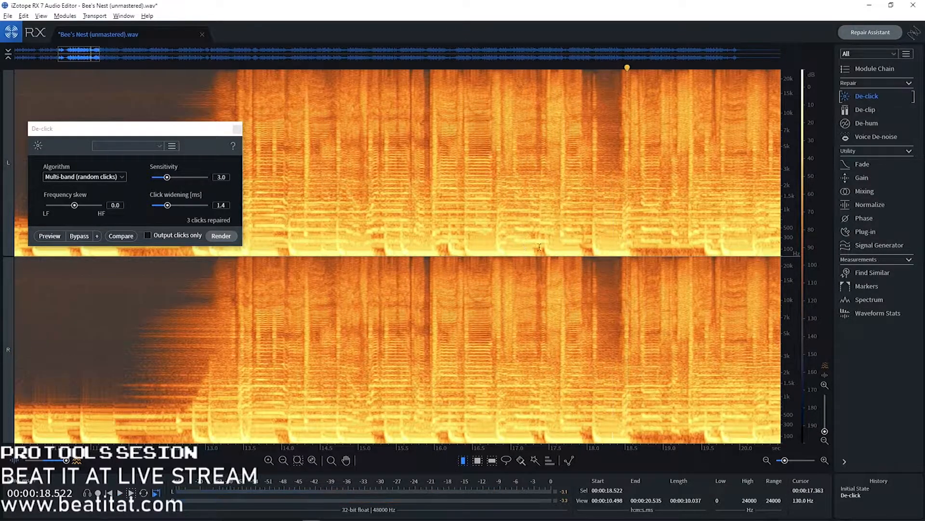
# Step: Try De-click on the short passages from 17.448 to 17.557 s and from 18.042 to 18.151 s
pyautogui.moveTo(550, 248); pyautogui.dragTo(555, 249)
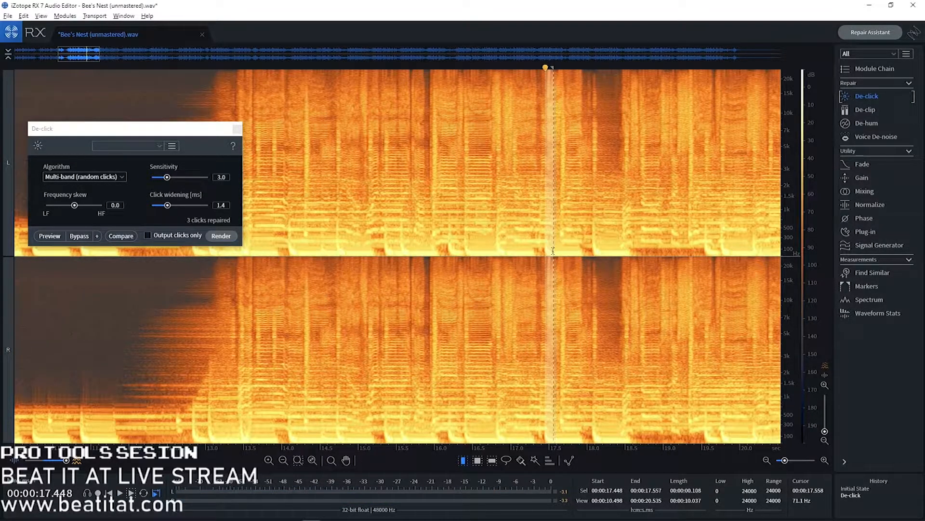
pyautogui.click(223, 239)
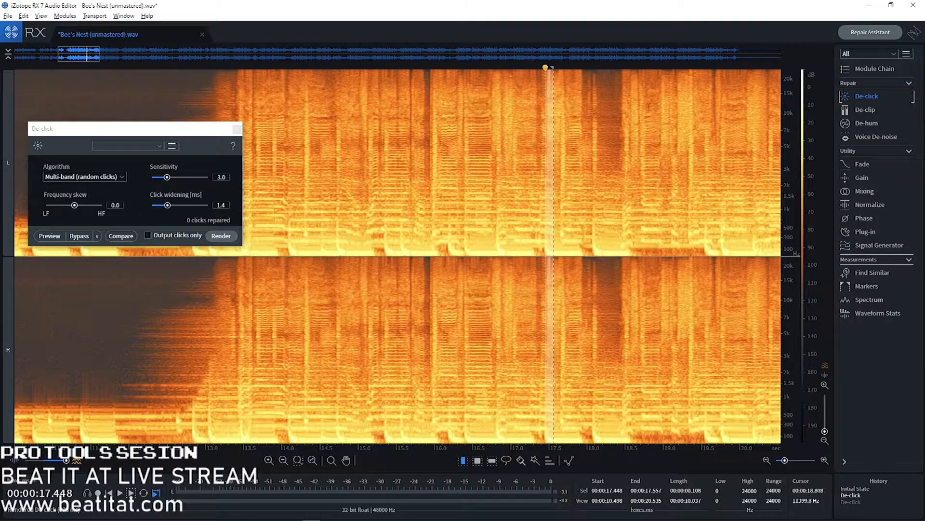
pyautogui.scroll(2, 649, 107)
pyautogui.moveTo(473, 316); pyautogui.dragTo(554, 314)
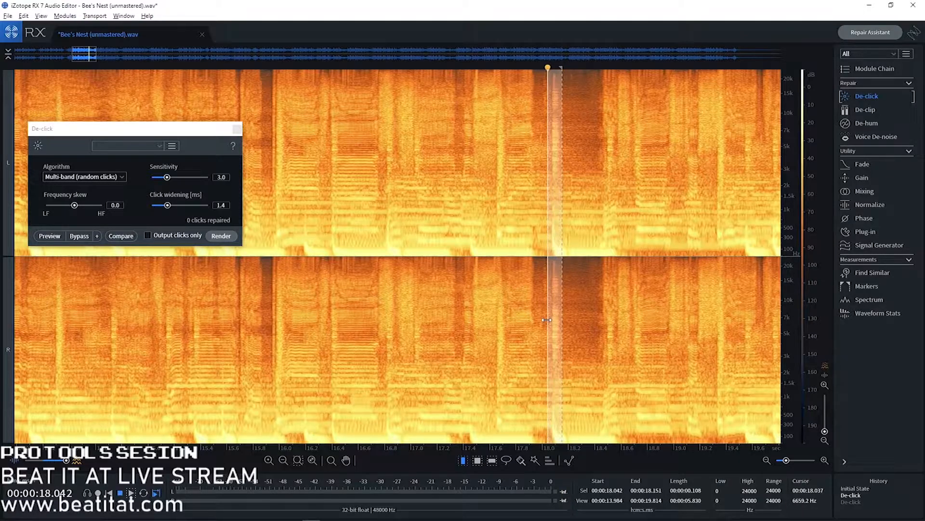
pyautogui.click(221, 236)
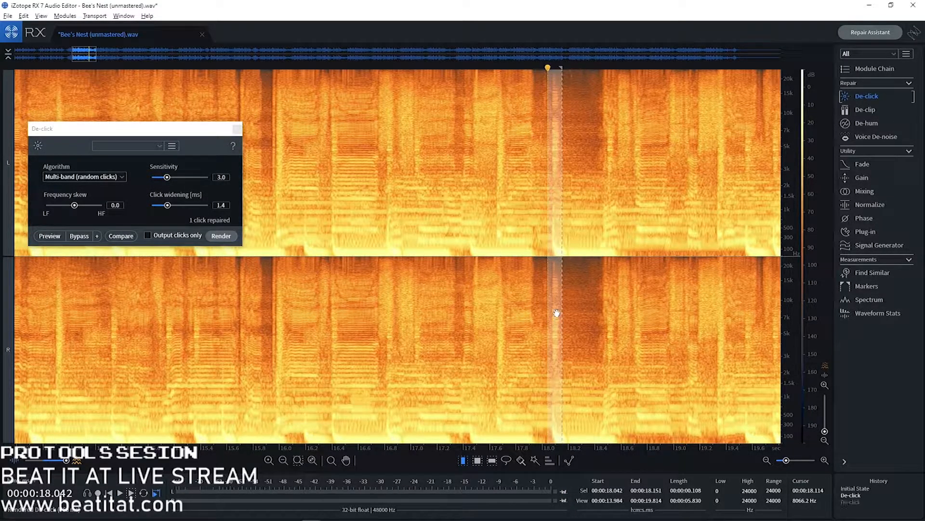
# Step: Play the song from about 15.77 s and listen onward for the next audible click
pyautogui.moveTo(556, 313); pyautogui.dragTo(277, 376)
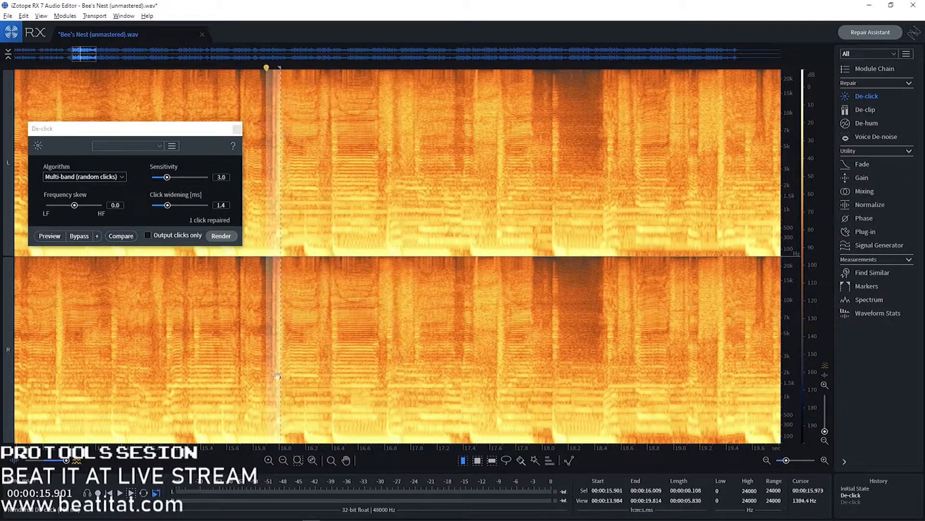
pyautogui.click(253, 248)
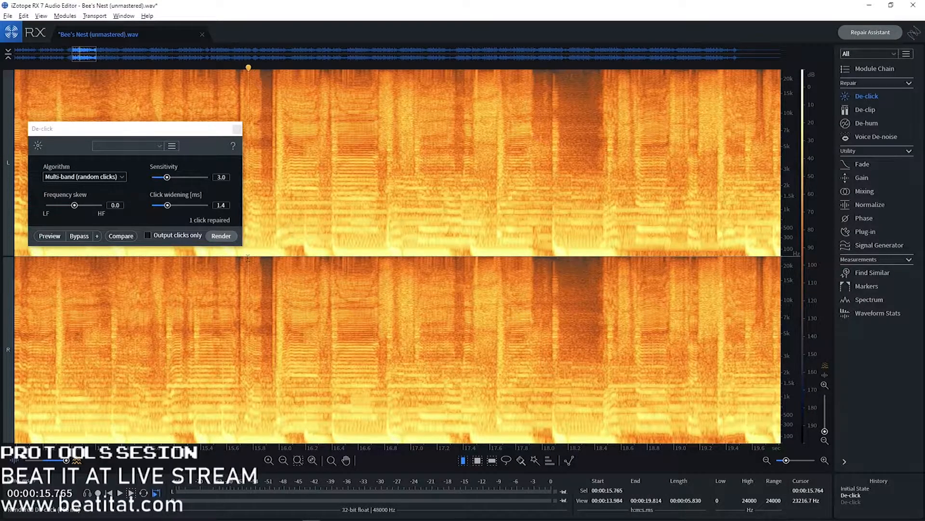
pyautogui.press('space')
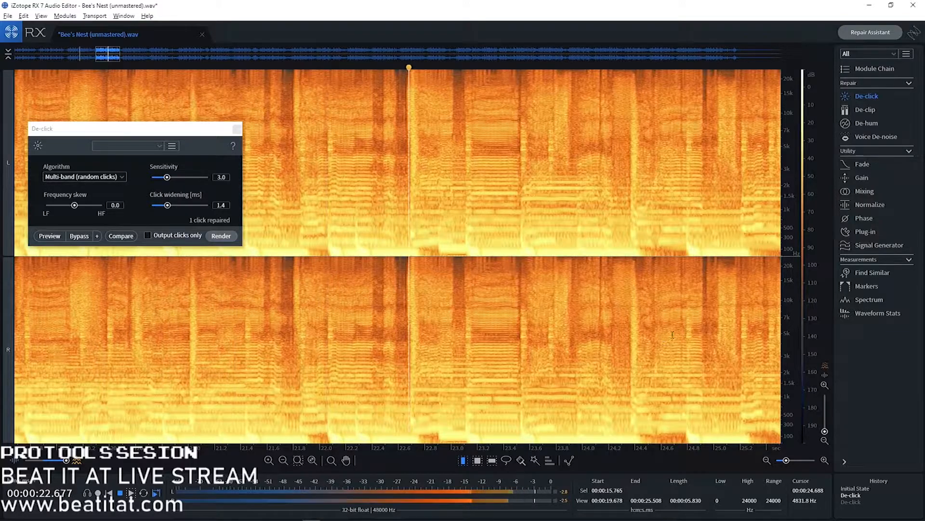
pyautogui.press('space')
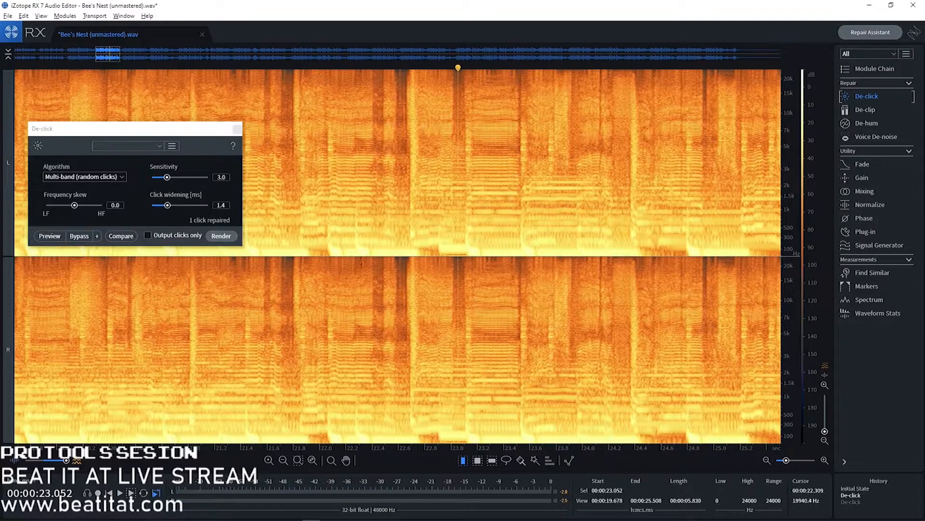
pyautogui.press('space')
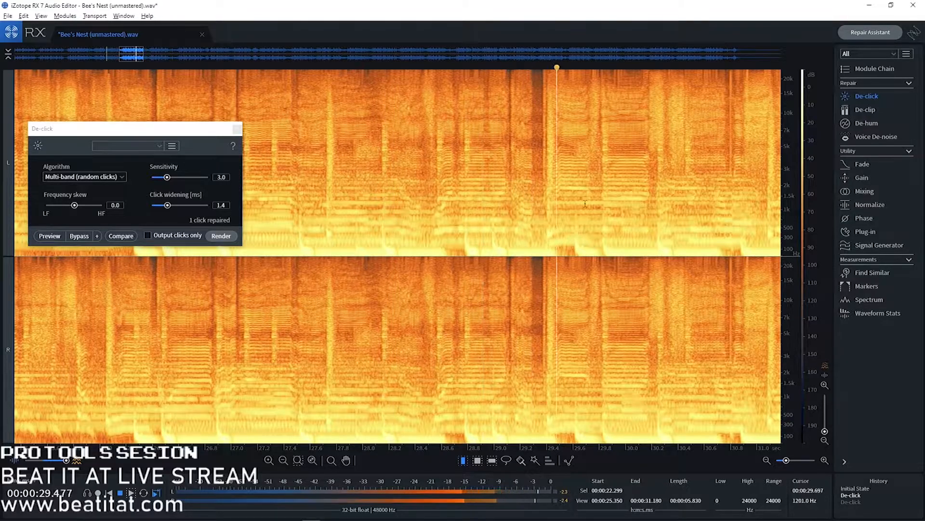
pyautogui.click(704, 119)
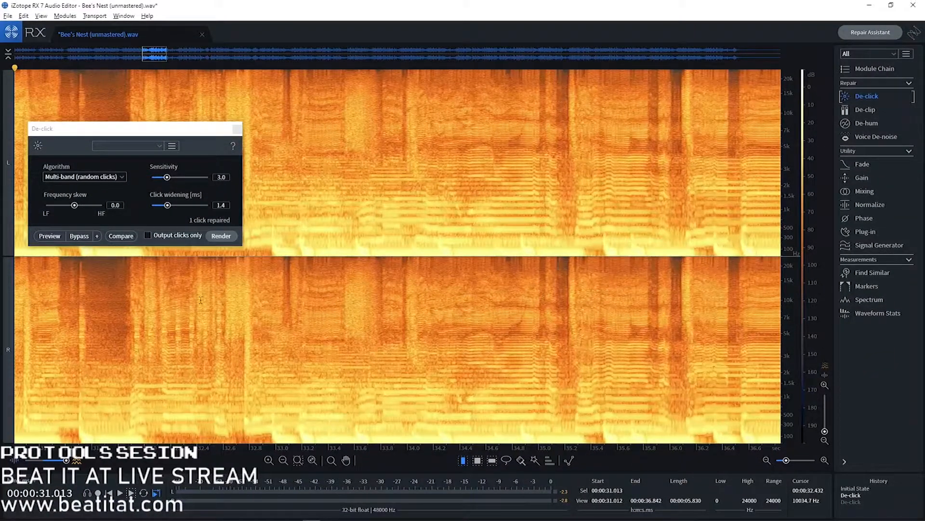
# Step: Select the vertical click line from 30.779 to 30.845 s and repair it with De-click
pyautogui.scroll(-1, 201, 300)
pyautogui.moveTo(151, 60); pyautogui.dragTo(134, 62)
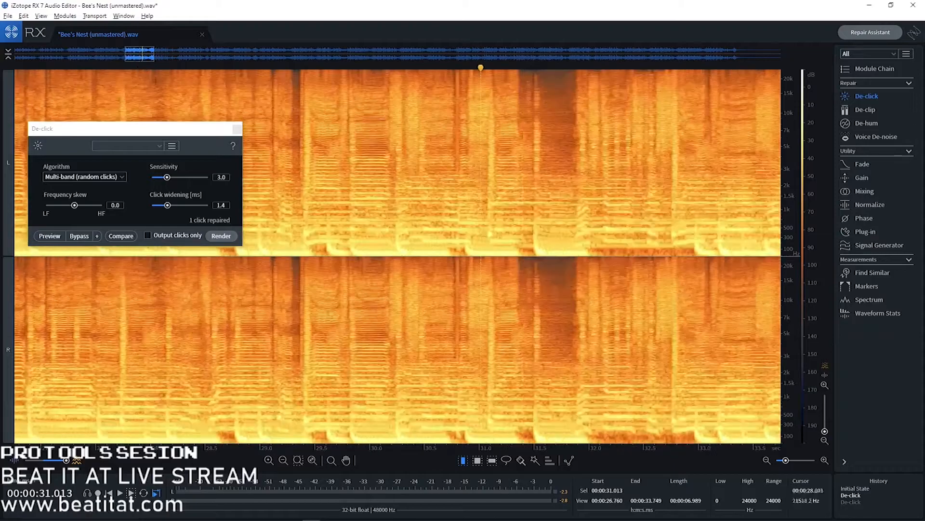
pyautogui.scroll(4, 467, 280)
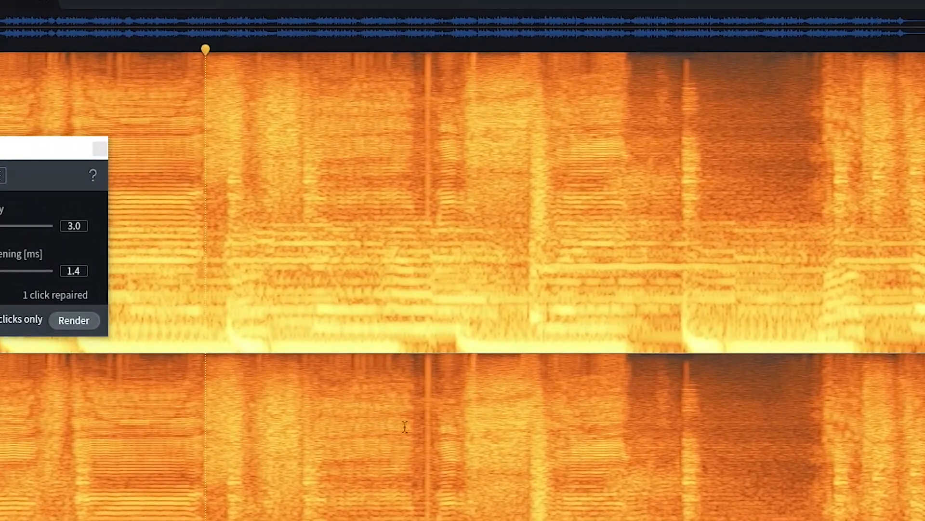
pyautogui.moveTo(423, 356); pyautogui.dragTo(434, 378)
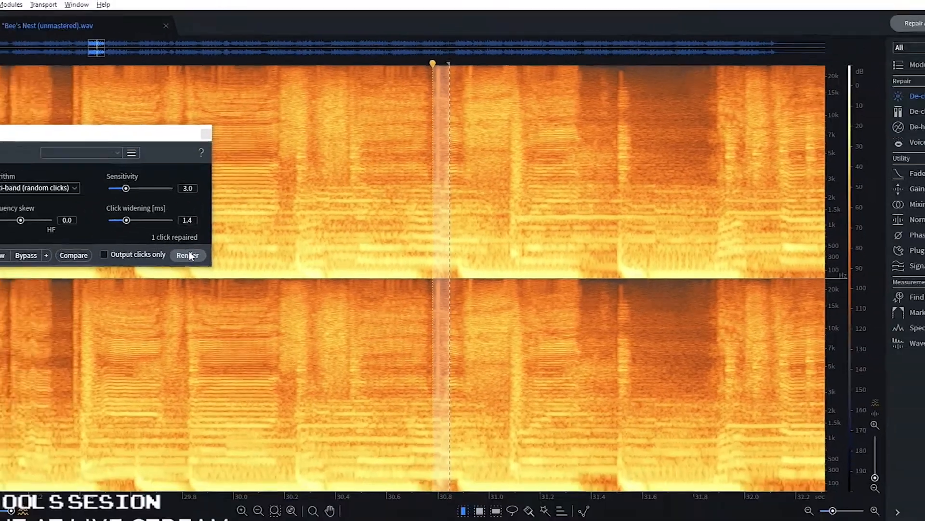
pyautogui.click(190, 255)
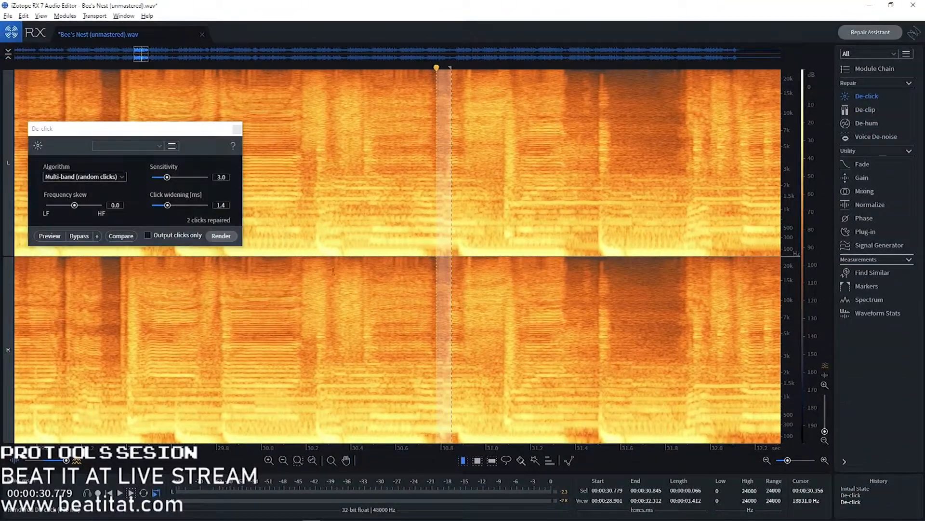
# Step: Move the De-click window clear of the left channel's spectrogram and play the repaired passage from about 28.98 s
pyautogui.moveTo(88, 126); pyautogui.dragTo(79, 392)
pyautogui.click(30, 250)
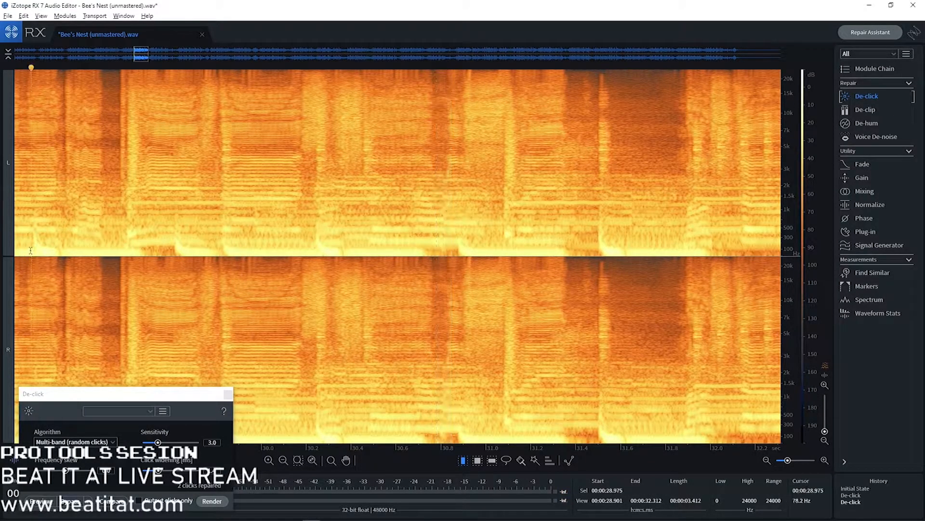
pyautogui.press('space')
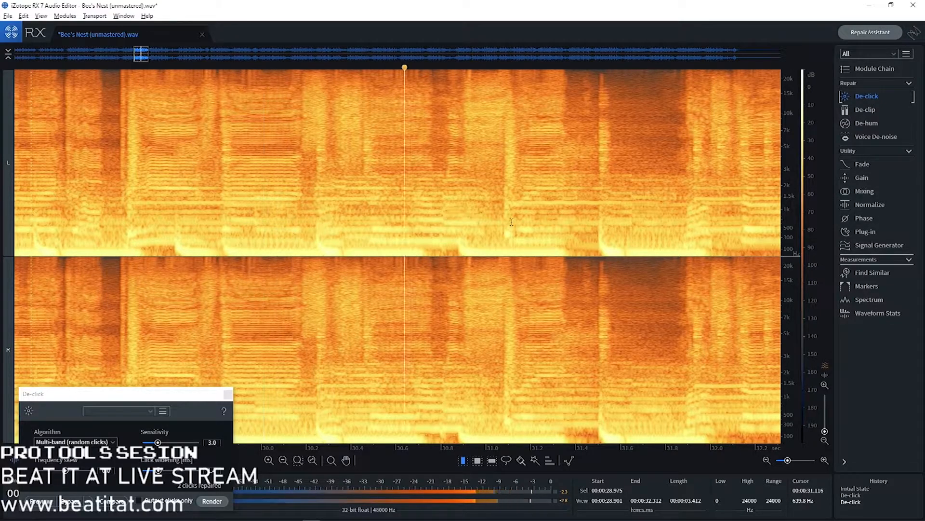
pyautogui.press('space')
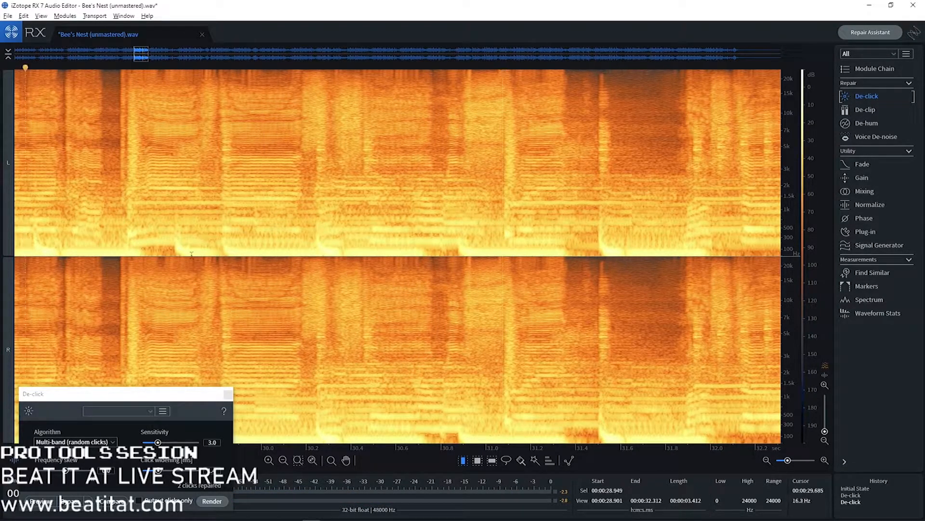
# Step: Play on from about 28.95 s to listen for another click, stopping at about 53 s
pyautogui.press('space')
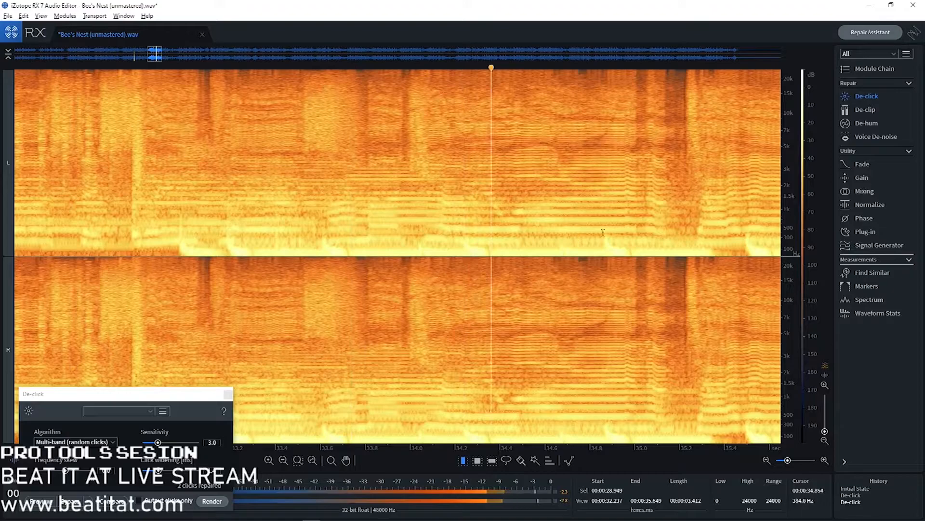
pyautogui.scroll(-3, 602, 233)
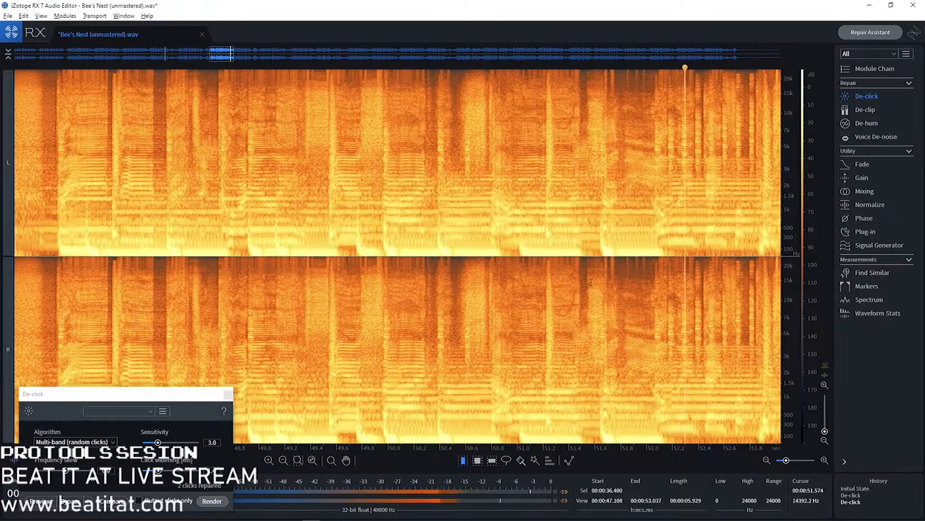
pyautogui.press('space')
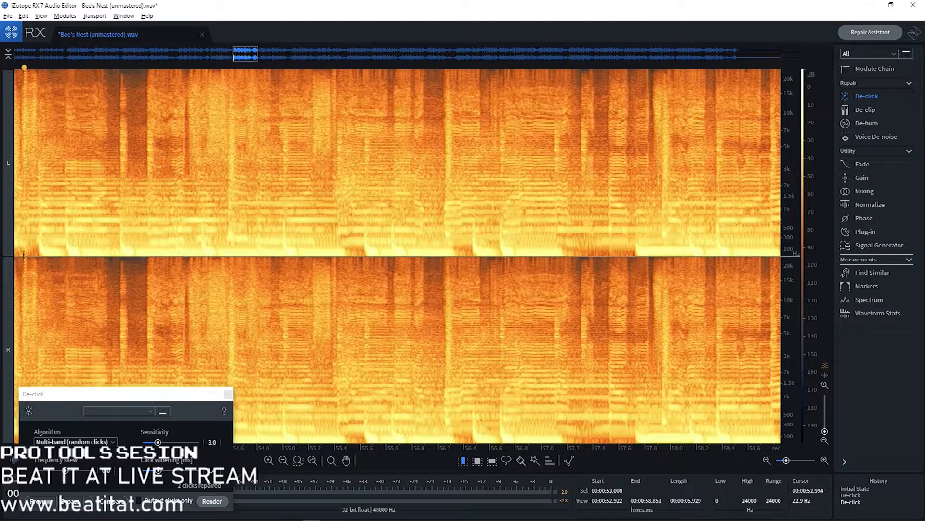
# Step: Repair the click at about 52.98 to 53.04 s with De-click and play the song from about 50.5 s
pyautogui.moveTo(22, 254); pyautogui.dragTo(29, 256)
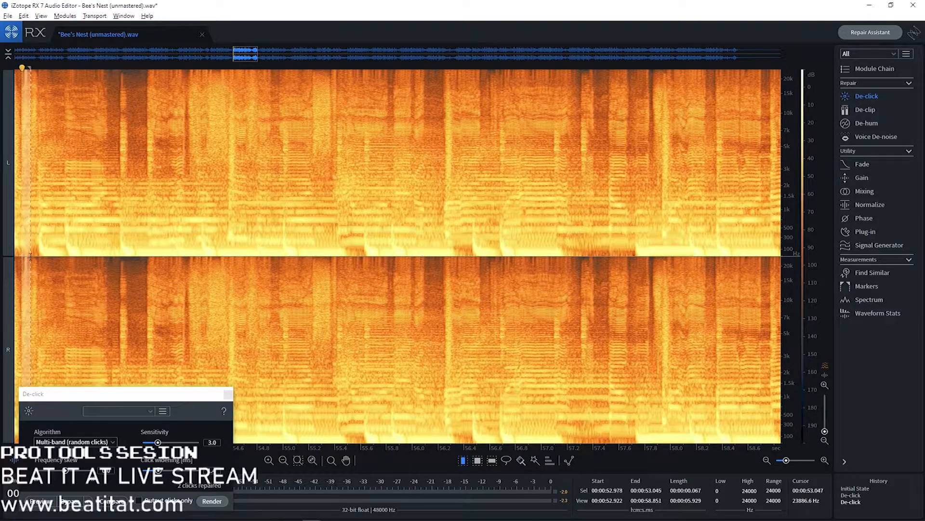
pyautogui.click(218, 501)
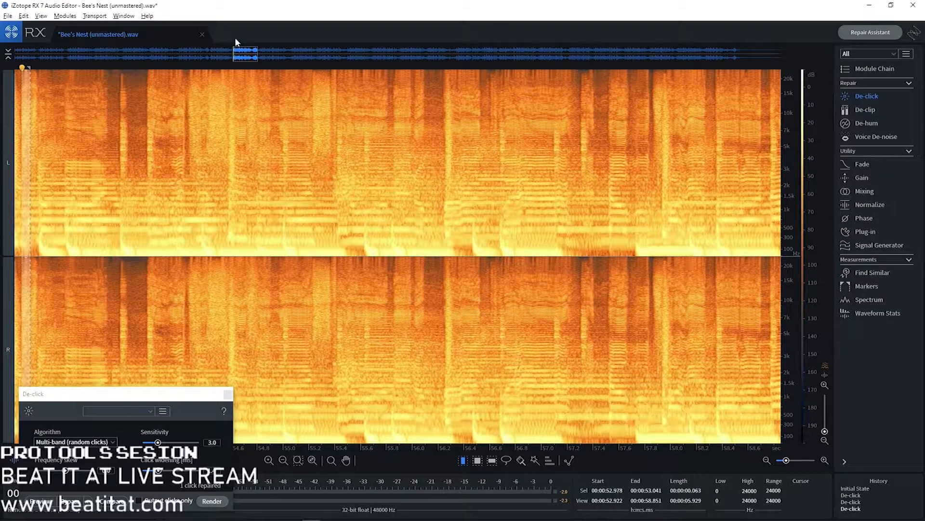
pyautogui.click(232, 43)
pyautogui.click(166, 243)
pyautogui.press('space')
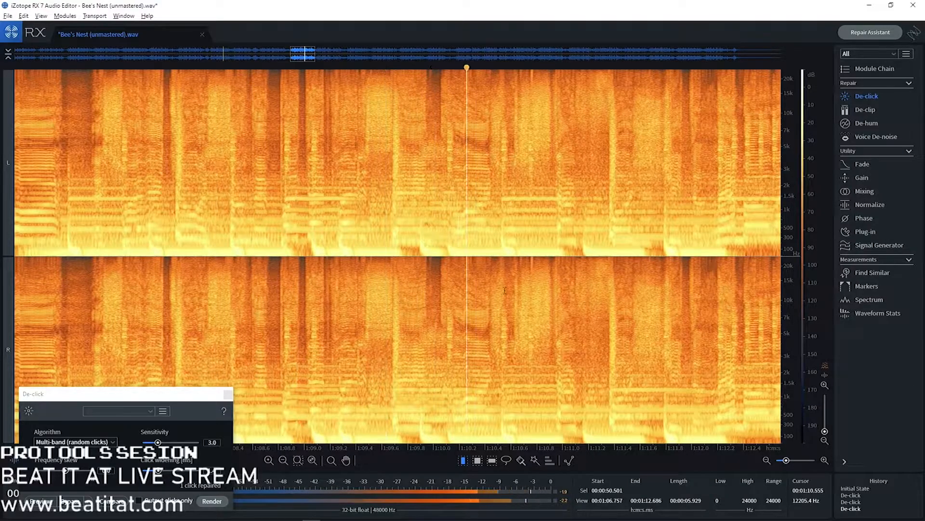
# Step: Repair the click from 1:10.733 to 1:10.800 with De-click and play the song from about 1:08.3
pyautogui.press('space')
pyautogui.press('space')
pyautogui.press('space')
pyautogui.moveTo(529, 259); pyautogui.dragTo(537, 258)
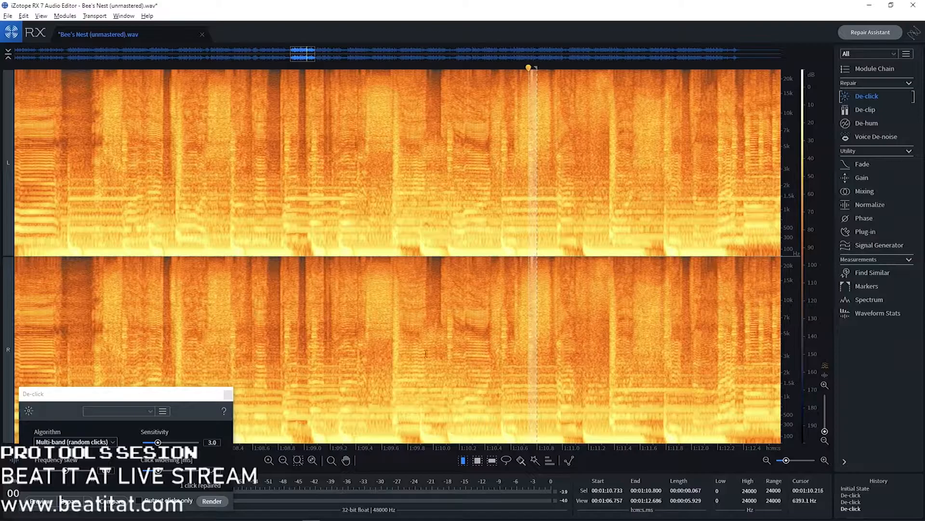
pyautogui.click(211, 501)
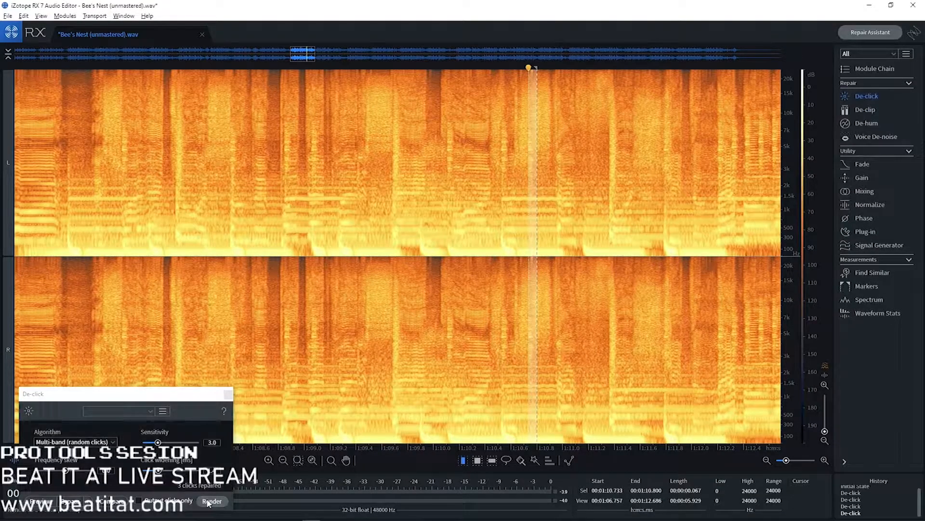
pyautogui.click(218, 268)
pyautogui.press('space')
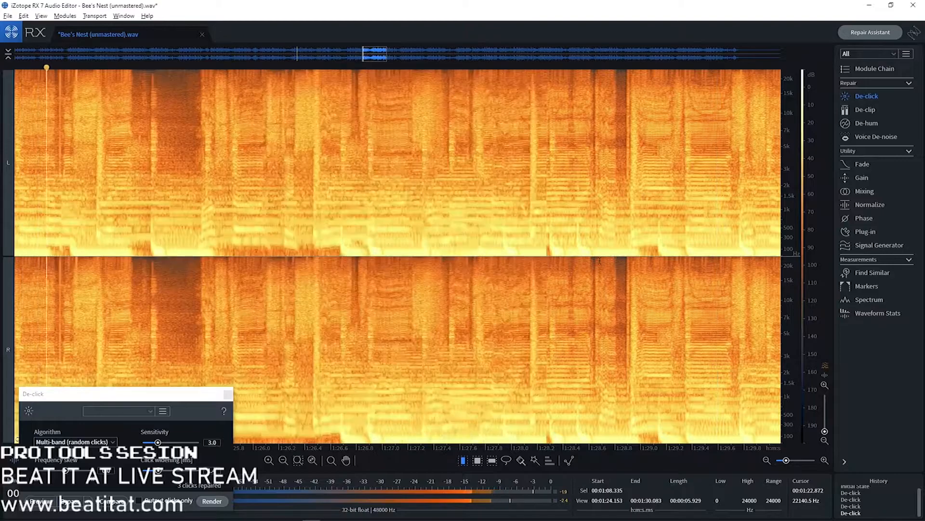
# Step: Stop playback, repair the click from 1:24.464 to 1:24.530 with De-click, and play it back from 1:24.400
pyautogui.press('space')
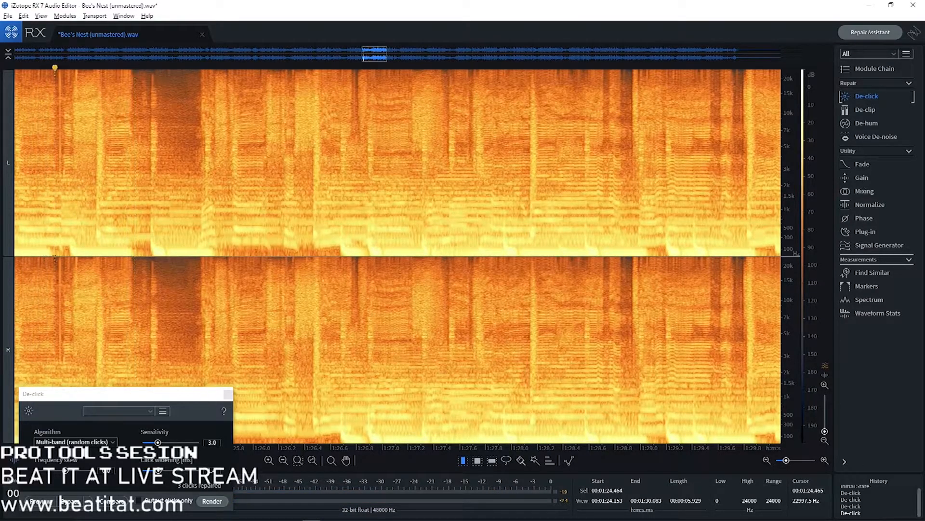
pyautogui.moveTo(55, 258); pyautogui.dragTo(62, 257)
pyautogui.click(212, 501)
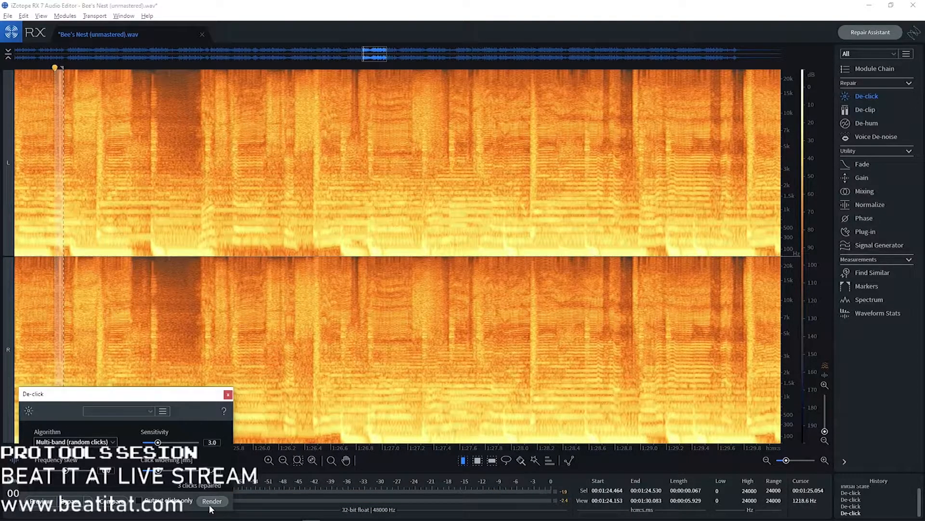
pyautogui.click(47, 251)
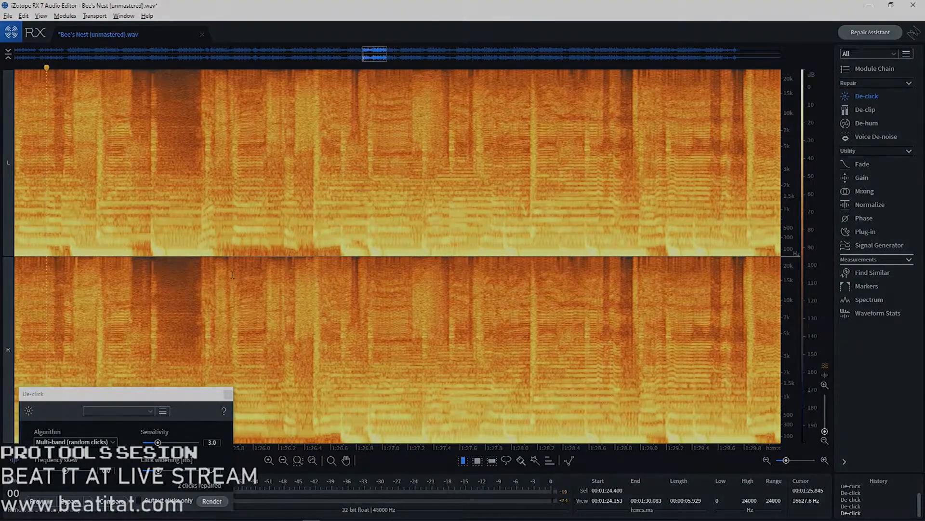
pyautogui.press('space')
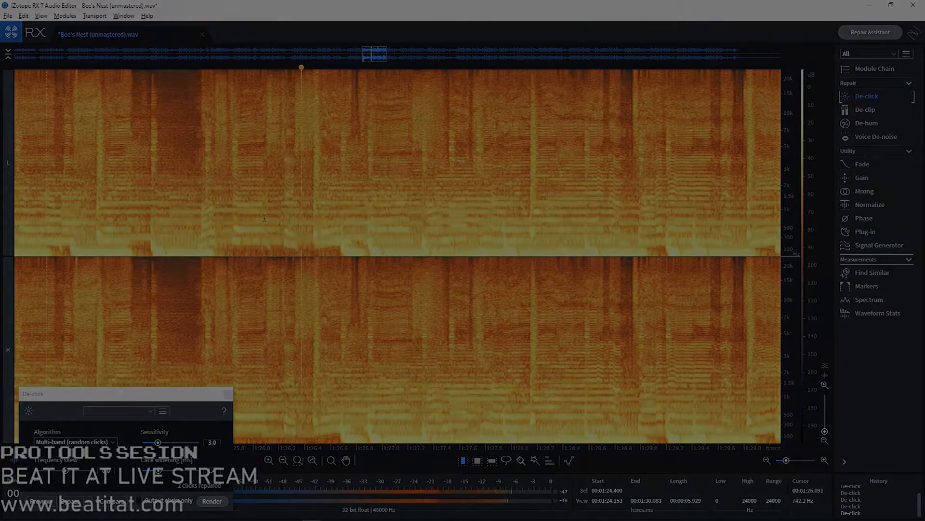